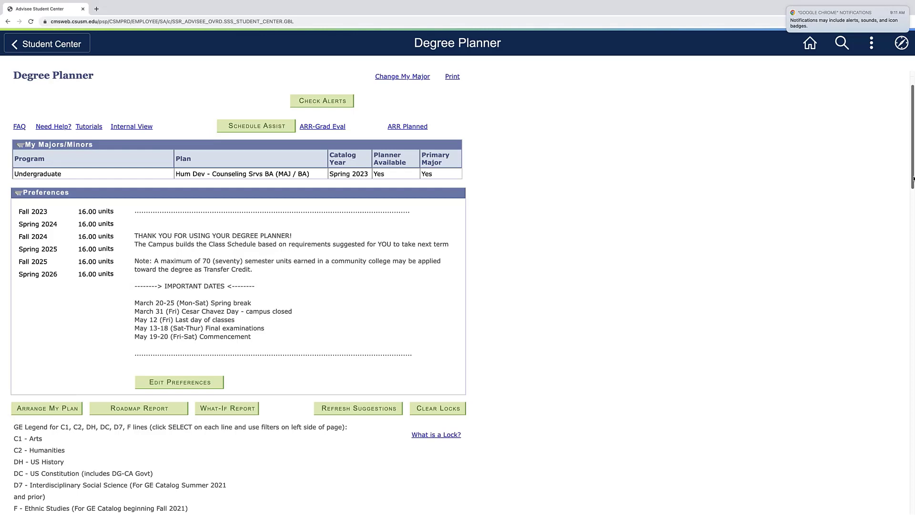
# Step: Choose SPAN 101 Beginning Spanish I for the GE Area C3 Language Course requirement in Fall 2023
pyautogui.moveTo(914, 179); pyautogui.dragTo(913, 261)
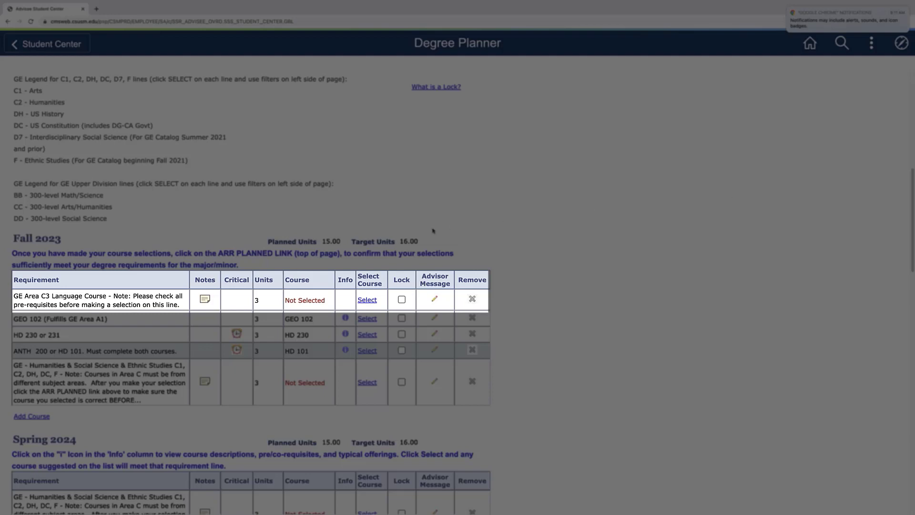
pyautogui.click(367, 300)
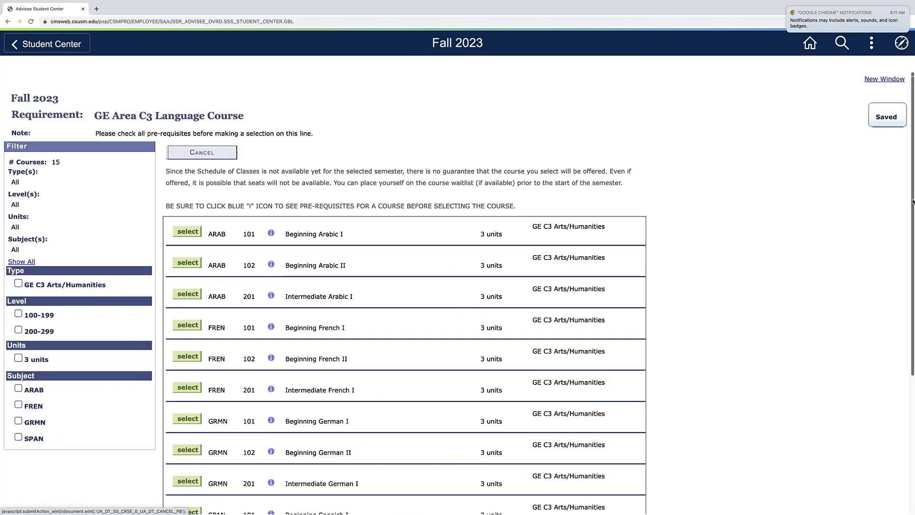
pyautogui.moveTo(913, 202); pyautogui.dragTo(913, 324)
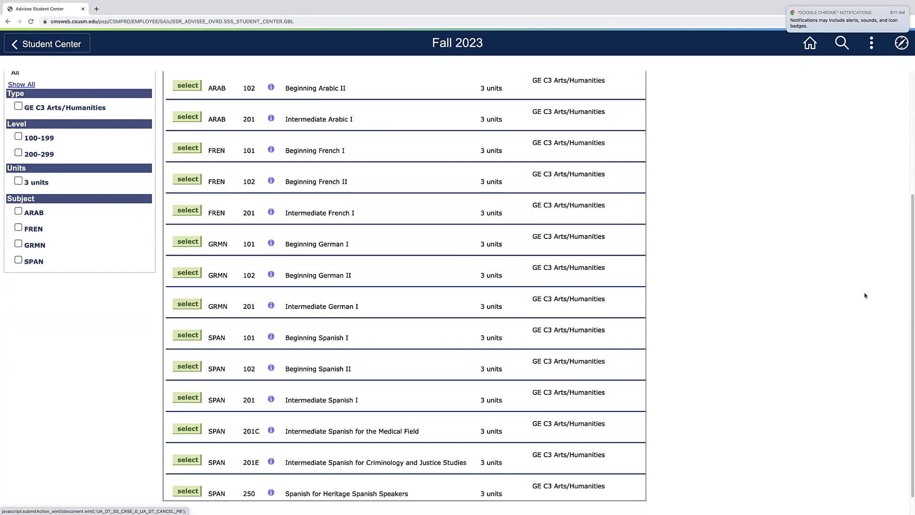
pyautogui.click(188, 336)
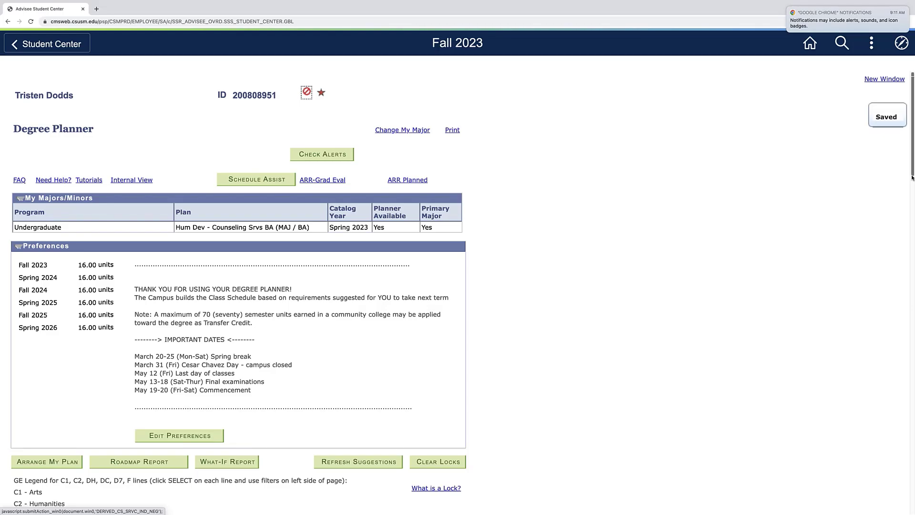
# Step: Read the course description for SPAN 101 in the Fall 2023 plan and close it
pyautogui.moveTo(913, 180); pyautogui.dragTo(914, 294)
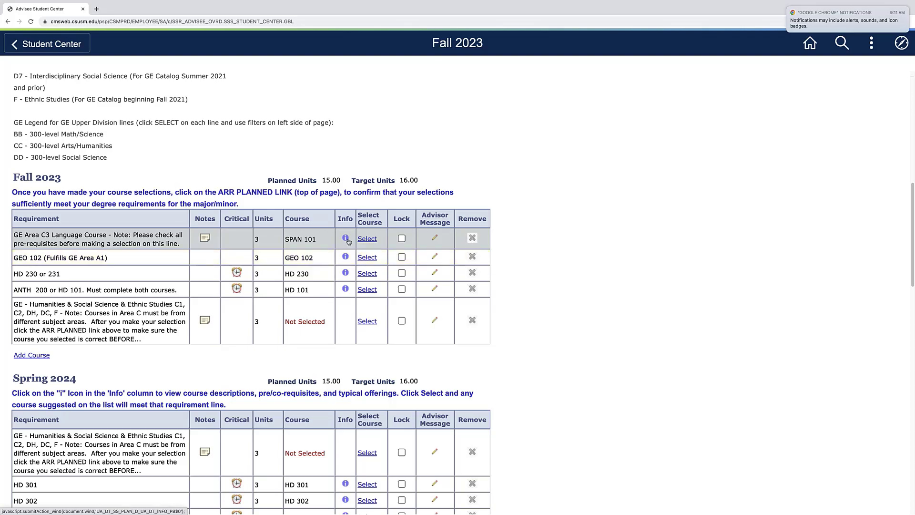
pyautogui.click(346, 238)
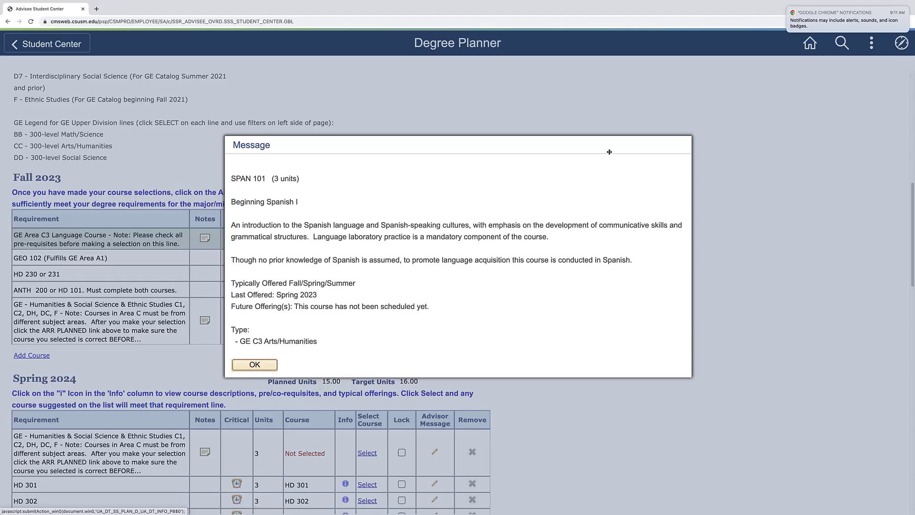
pyautogui.click(265, 364)
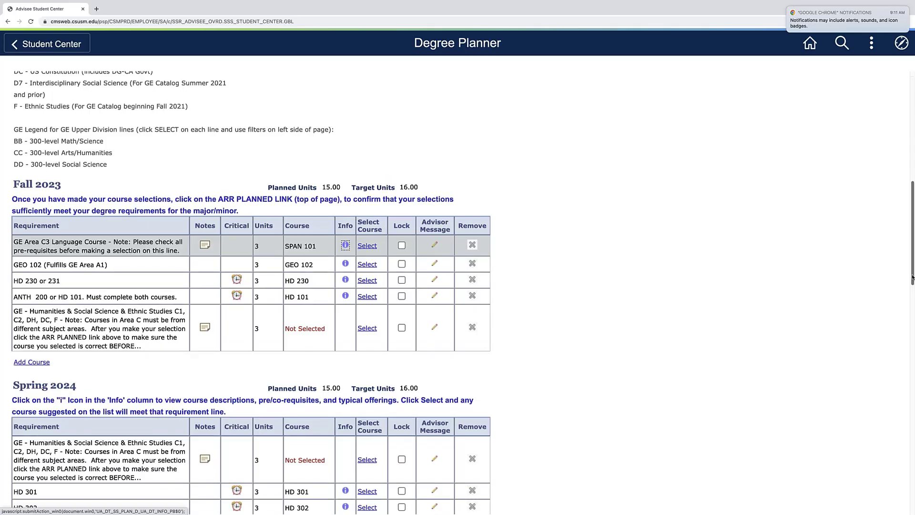
# Step: Choose AIS 230 American Indian Art and Contemporary Issues for the Fall 2023 GE Humanities, Social Science and Ethnic Studies requirement
pyautogui.moveTo(913, 291); pyautogui.dragTo(913, 258)
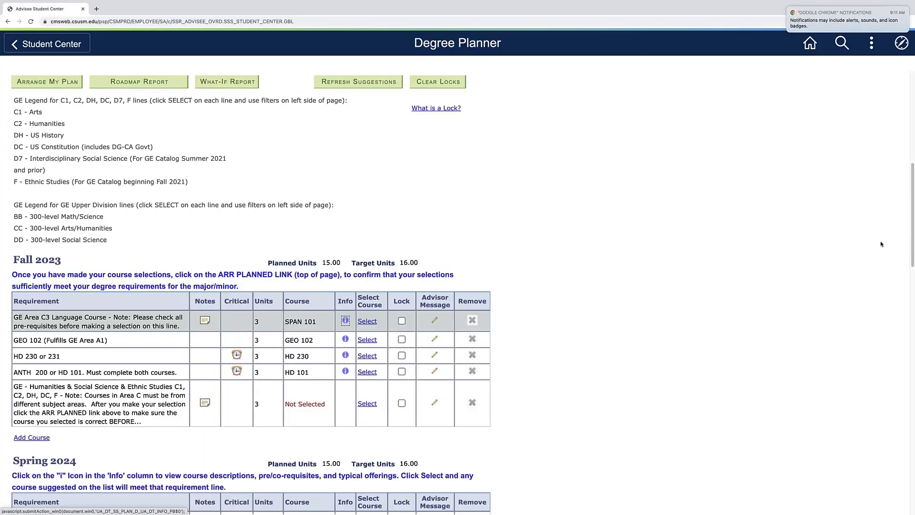
pyautogui.click(372, 404)
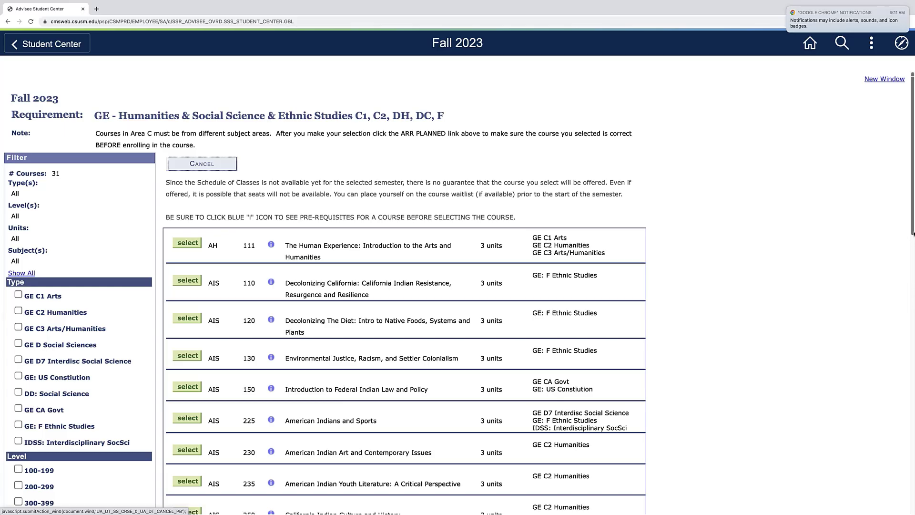
pyautogui.scroll(-2, 913, 233)
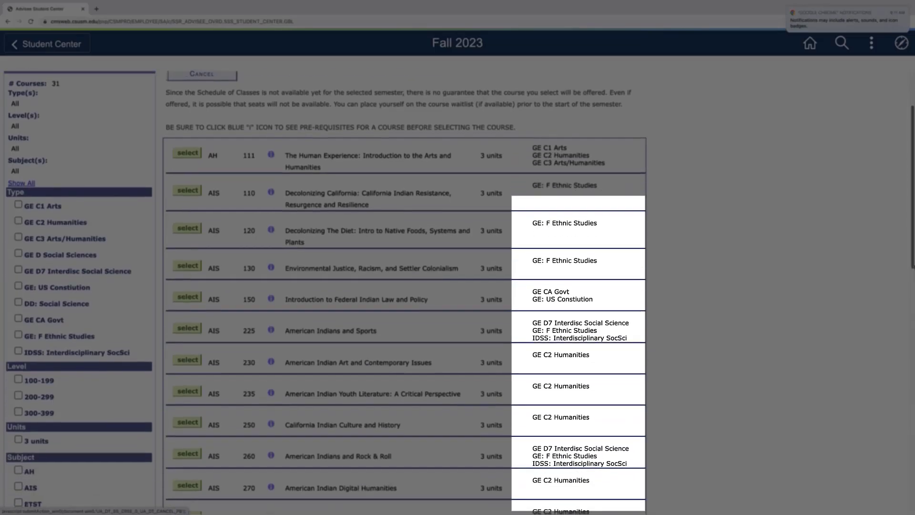
pyautogui.scroll(-3, 459, 291)
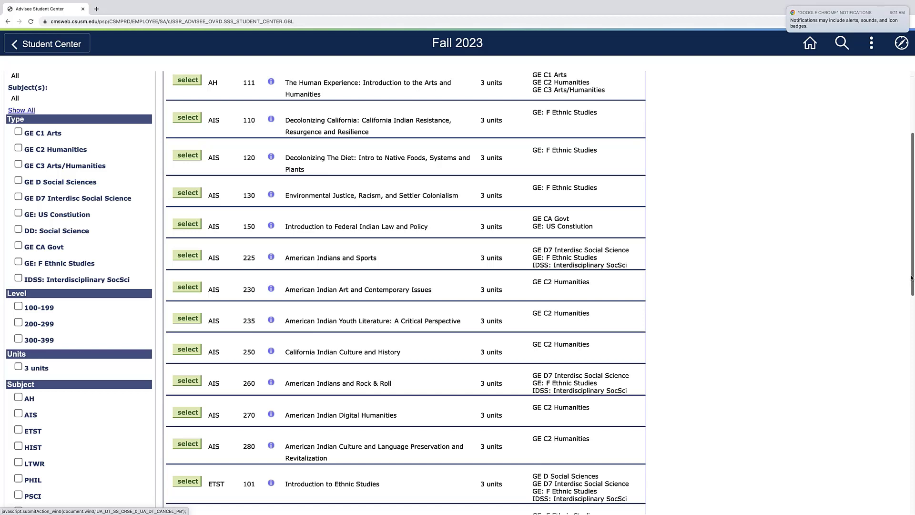
pyautogui.click(187, 286)
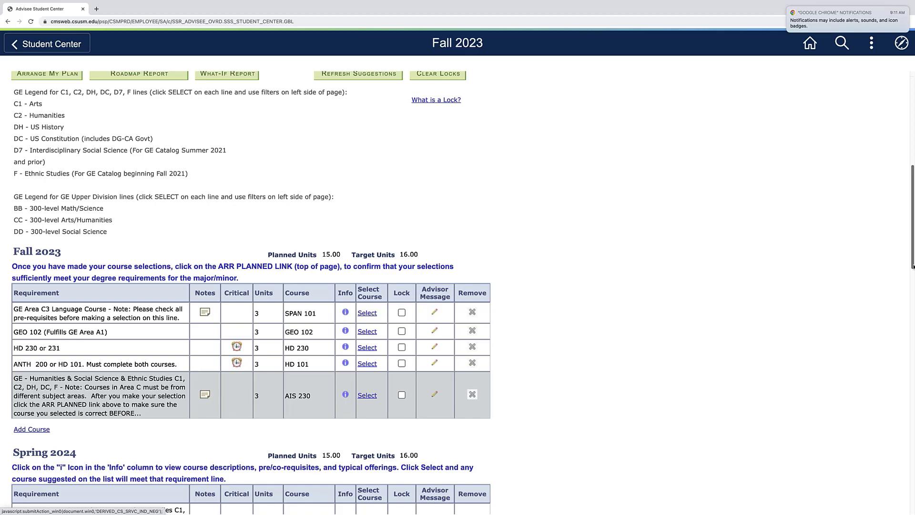
# Step: Review the requirement lines and course selections for every term from Fall 2023 to Spring 2026, rechecking the Fall 2023 courses
pyautogui.moveTo(913, 266); pyautogui.dragTo(913, 247)
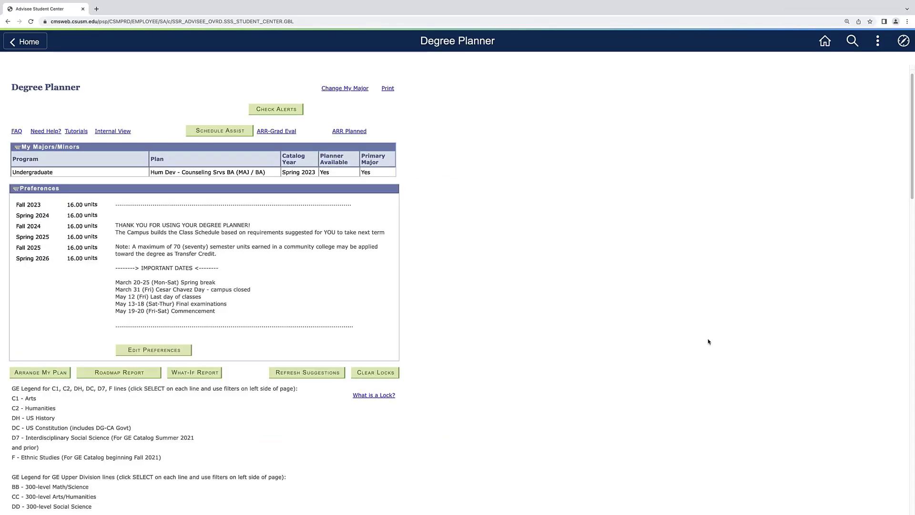
pyautogui.scroll(-5, 795, 344)
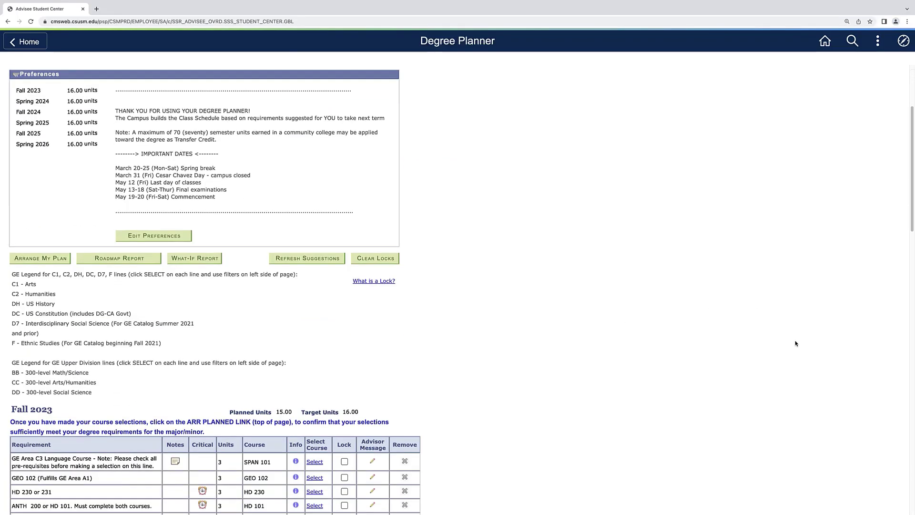
pyautogui.scroll(-5, 796, 344)
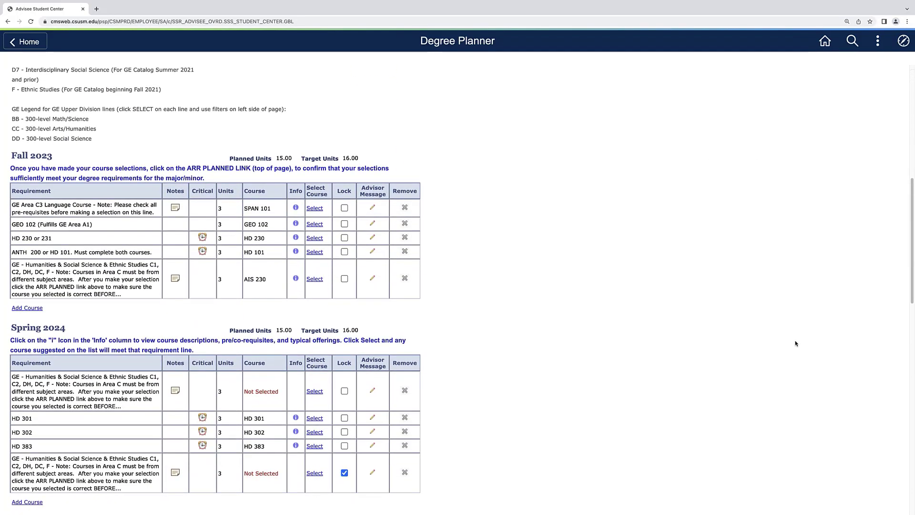
pyautogui.scroll(-7, 795, 343)
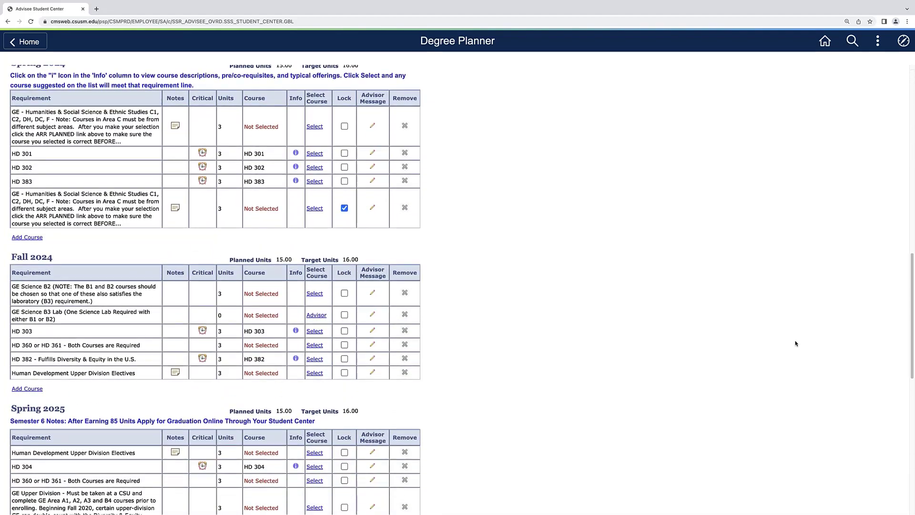
pyautogui.scroll(-8, 796, 343)
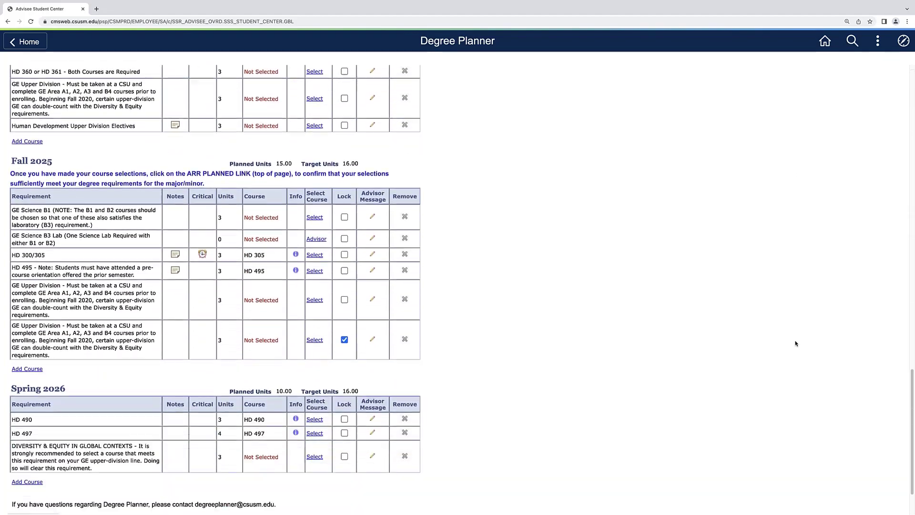
pyautogui.scroll(8, 795, 343)
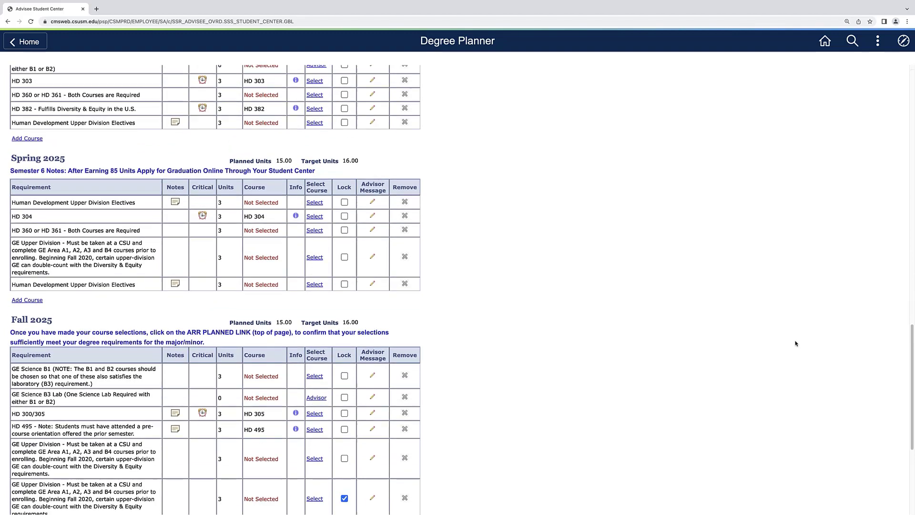
pyautogui.scroll(6, 796, 344)
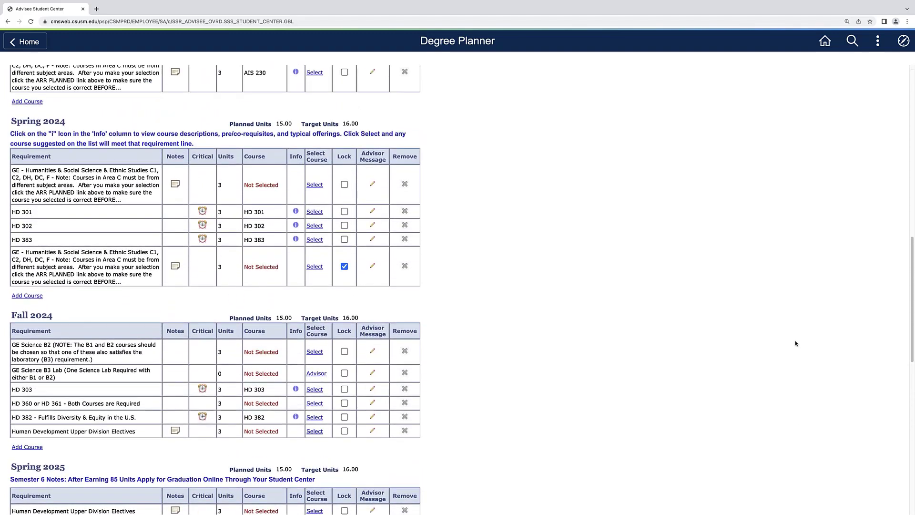
pyautogui.scroll(6, 795, 343)
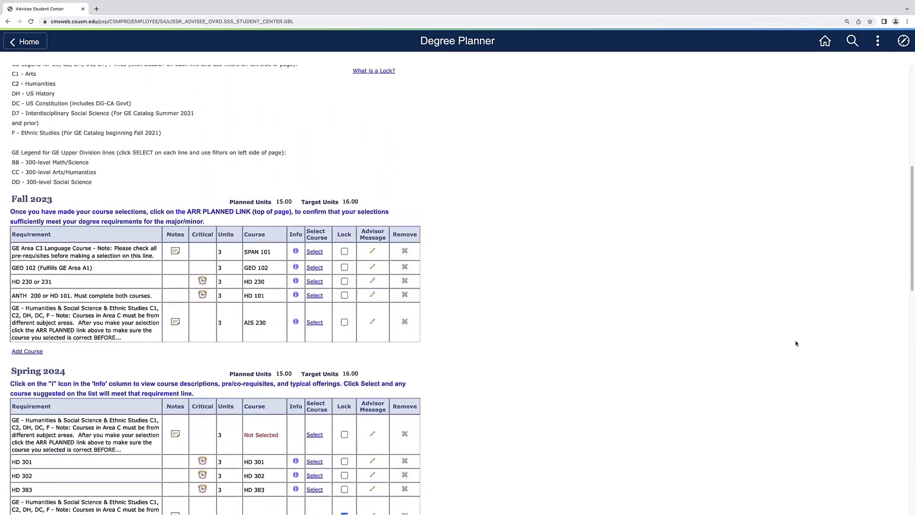
pyautogui.scroll(3, 795, 343)
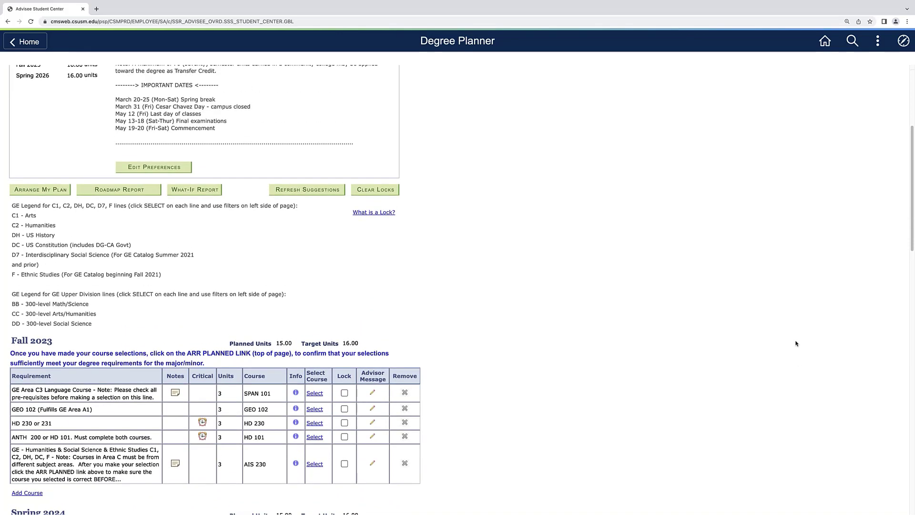
pyautogui.scroll(3, 795, 344)
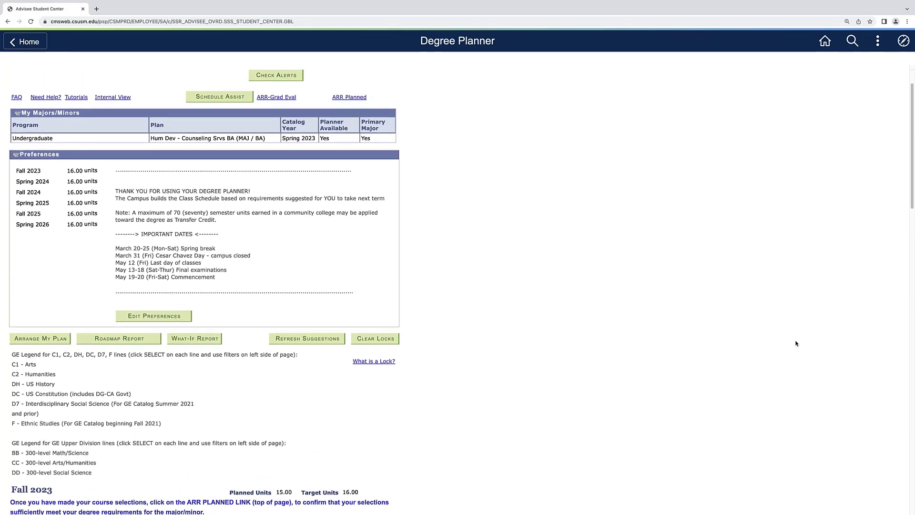
pyautogui.scroll(1, 796, 343)
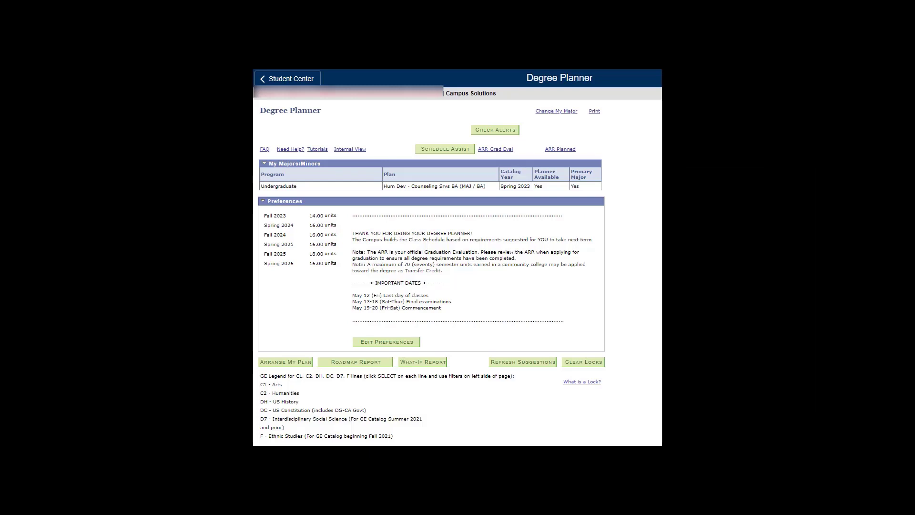
pyautogui.scroll(-5, 428, 273)
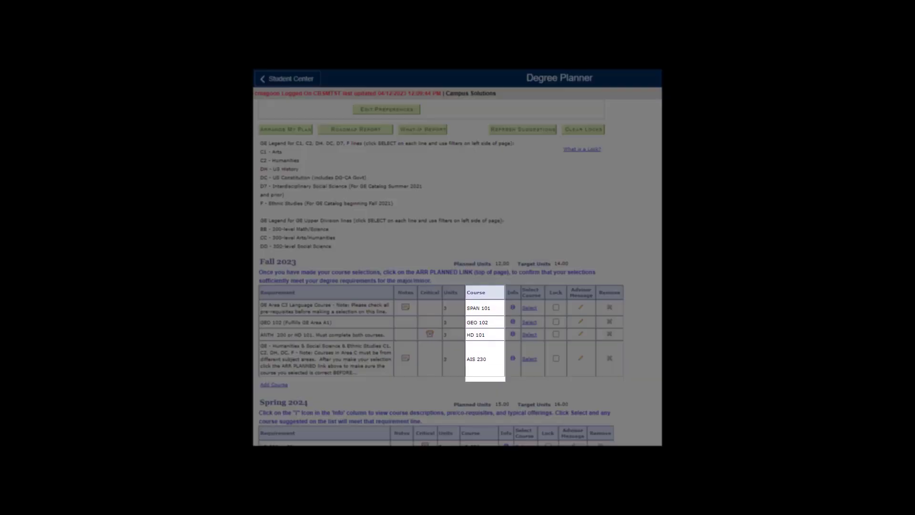
pyautogui.scroll(5, 438, 273)
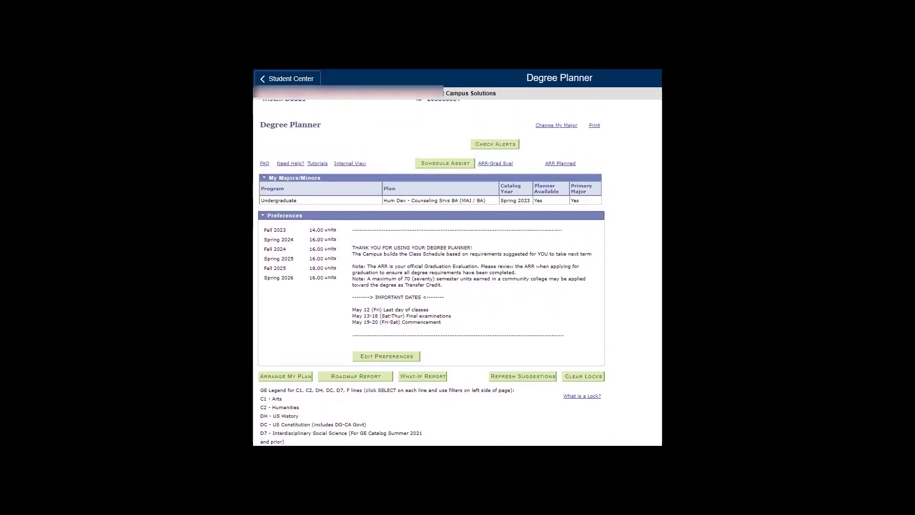
pyautogui.scroll(-1, 437, 272)
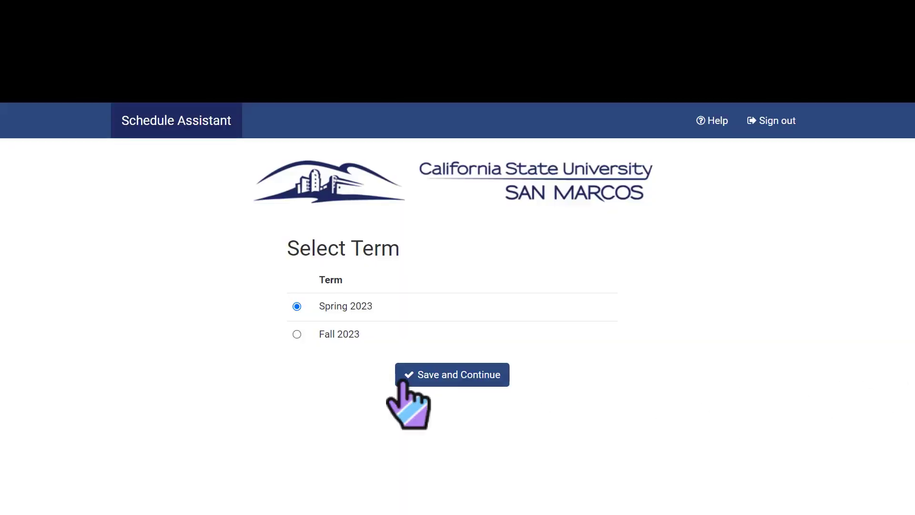
# Step: Set the term to Fall 2023 in Schedule Assistant and open the instruction modes for changing
pyautogui.click(297, 334)
pyautogui.click(441, 380)
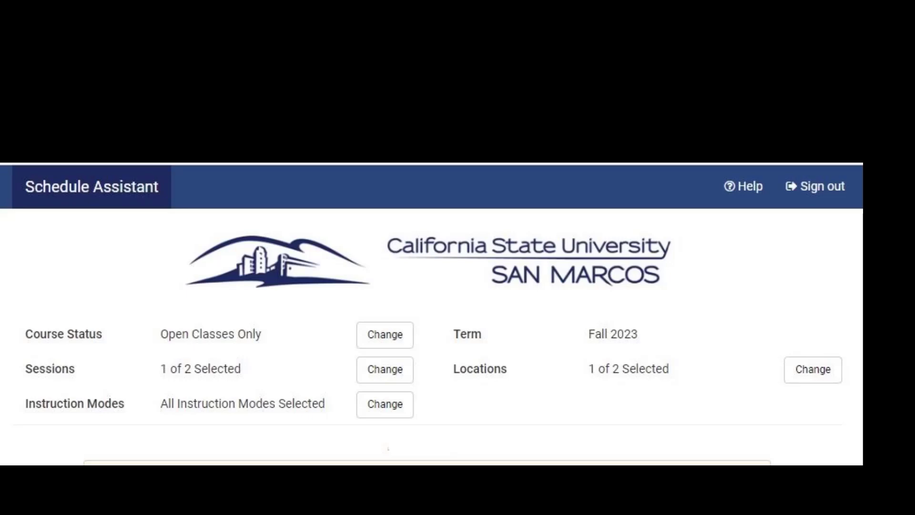
pyautogui.click(386, 404)
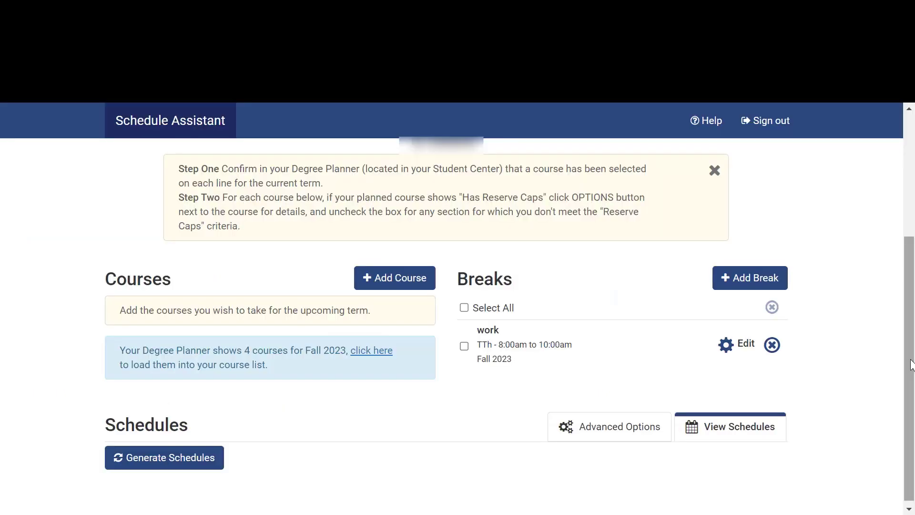
# Step: Load the Fall 2023 Degree Planner courses into the course list and review the sections included for GE Oral Communication 102
pyautogui.click(364, 352)
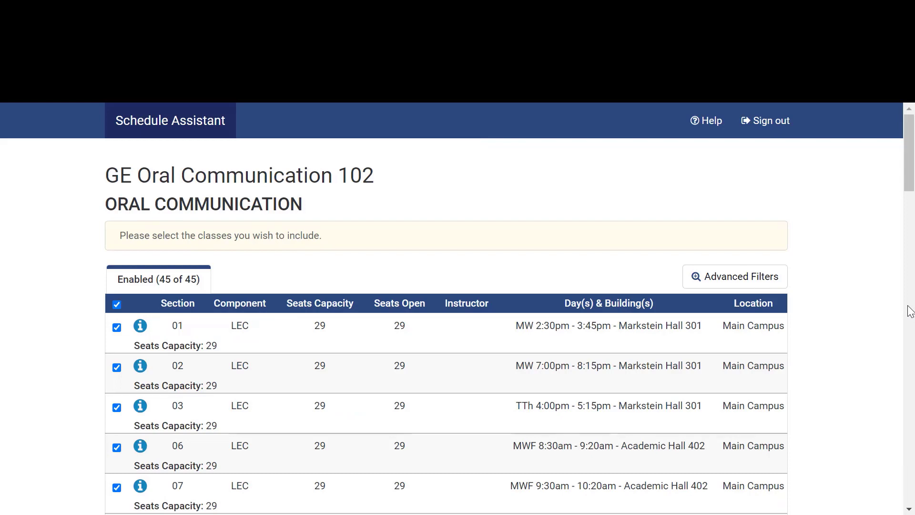
pyautogui.scroll(-4, 910, 311)
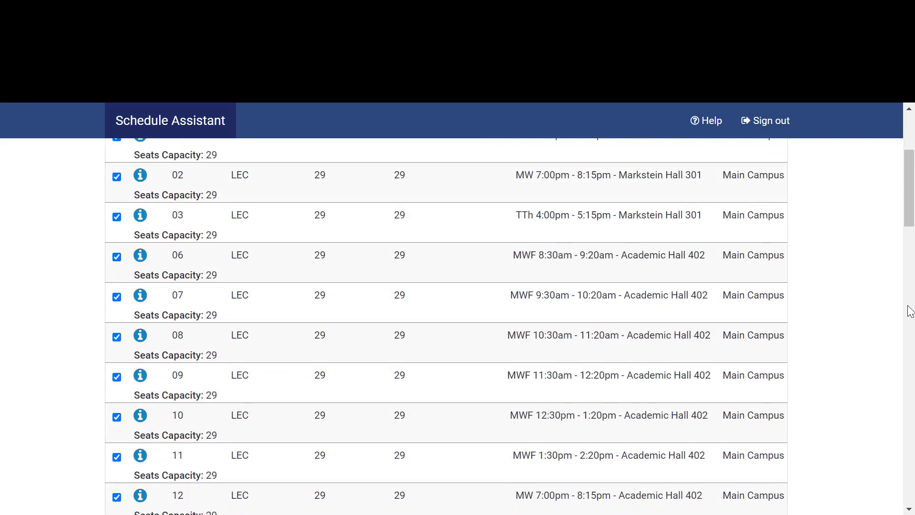
pyautogui.scroll(-9, 911, 311)
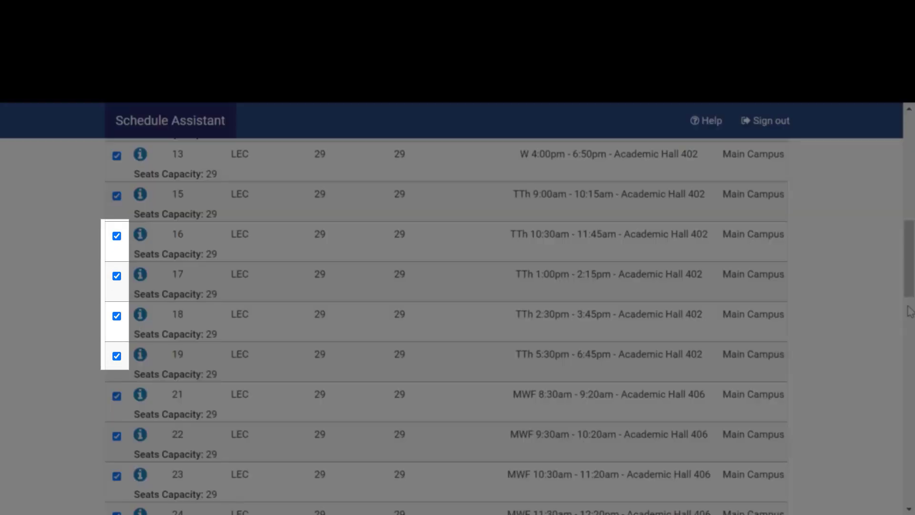
pyautogui.scroll(10, 910, 311)
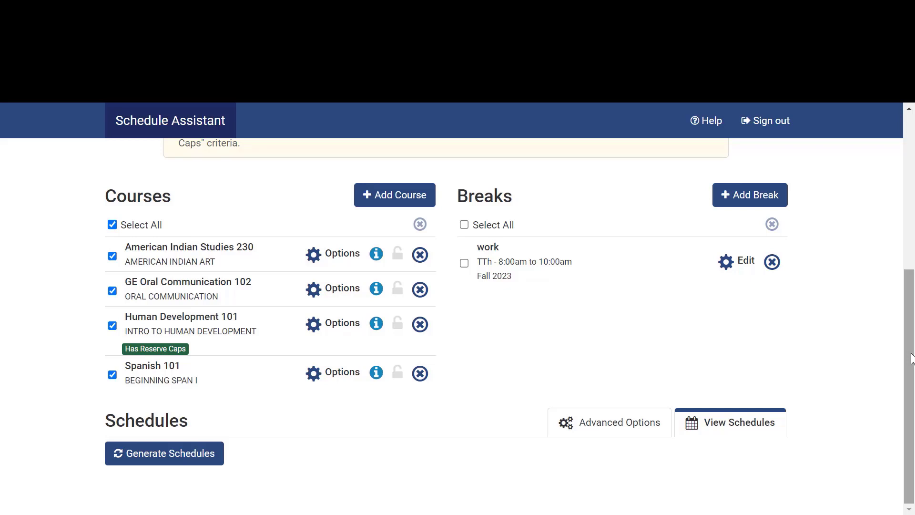
# Step: Include the work break, generate the Fall 2023 schedules and look through the resulting options
pyautogui.click(465, 263)
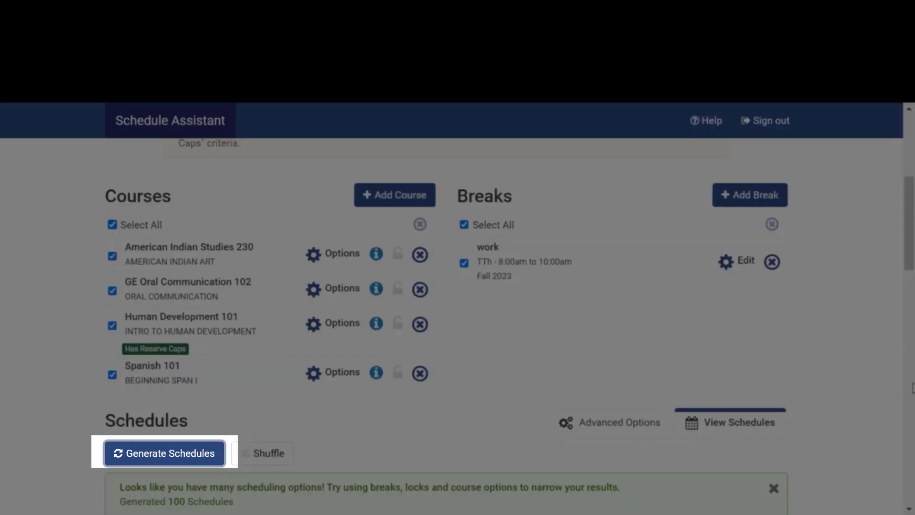
pyautogui.scroll(-4, 913, 387)
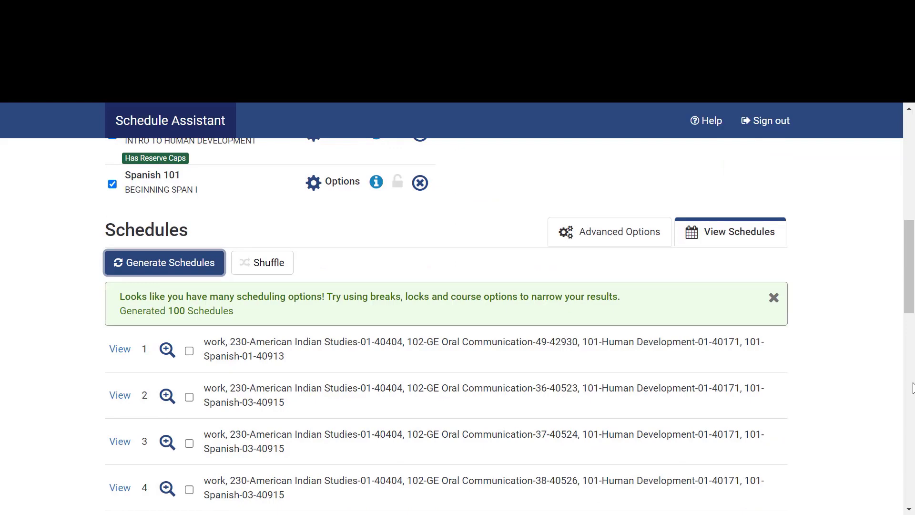
pyautogui.scroll(-4, 913, 387)
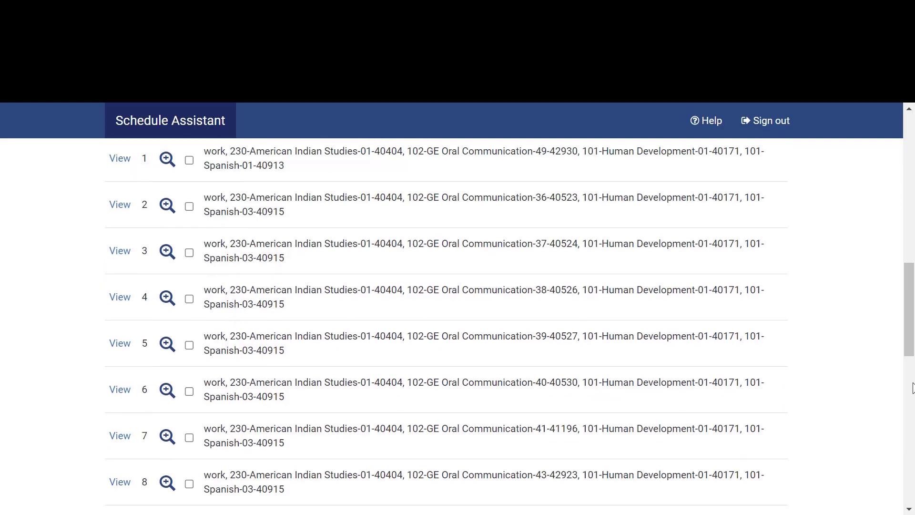
pyautogui.scroll(1, 900, 321)
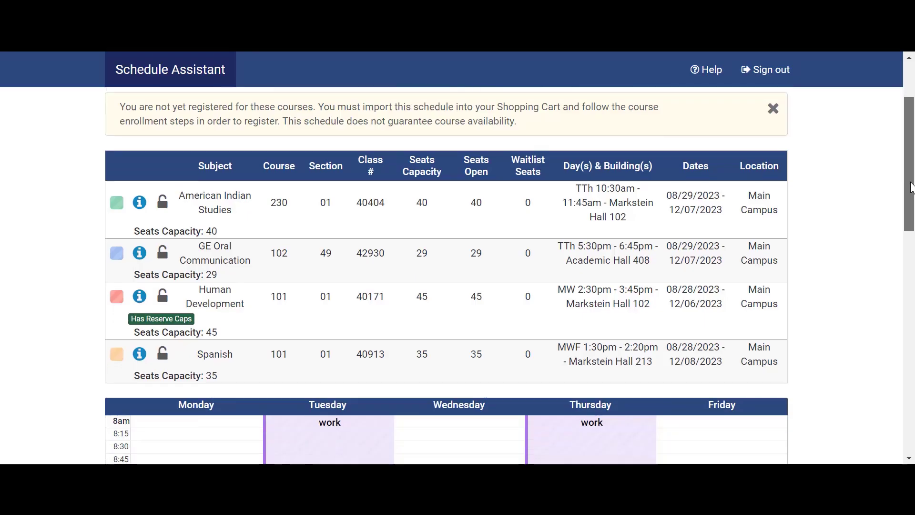
# Step: Examine the class details and weekly calendar of the first potential Fall 2023 schedule, and page forward to the following schedules
pyautogui.scroll(-5, 911, 263)
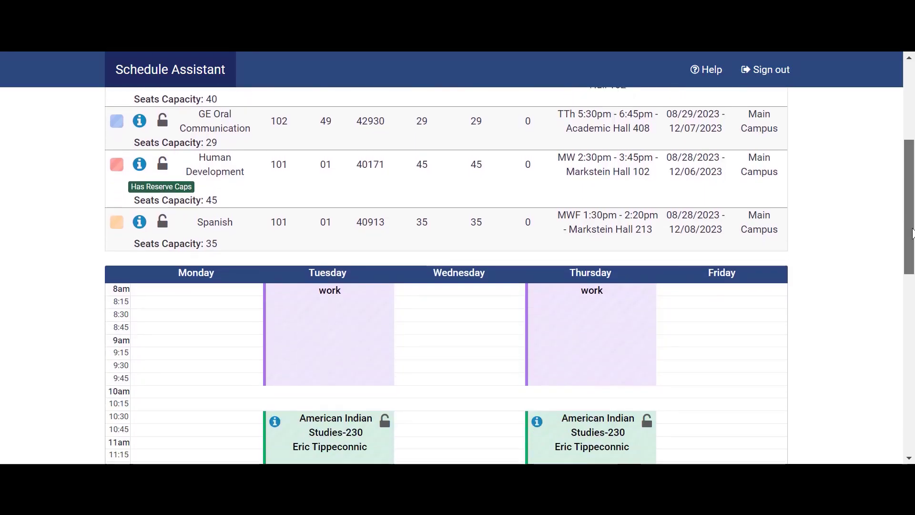
pyautogui.moveTo(911, 263); pyautogui.dragTo(912, 381)
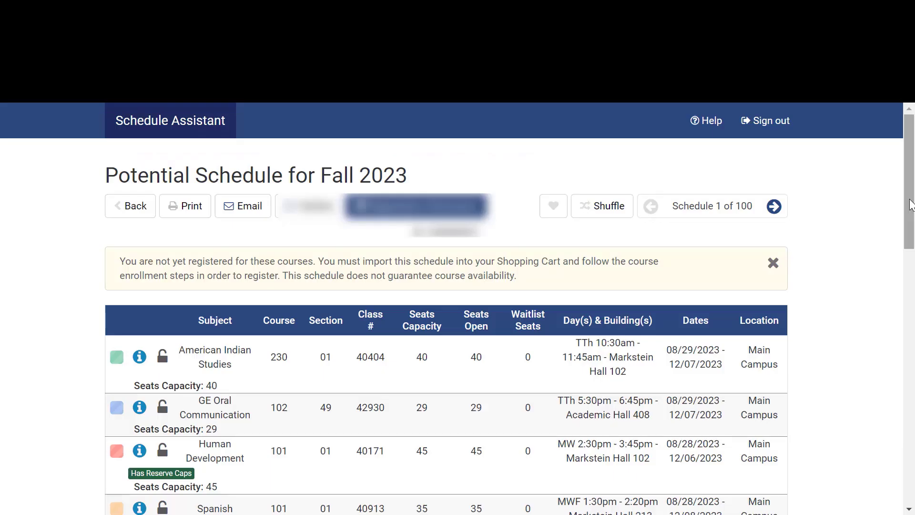
pyautogui.click(772, 207)
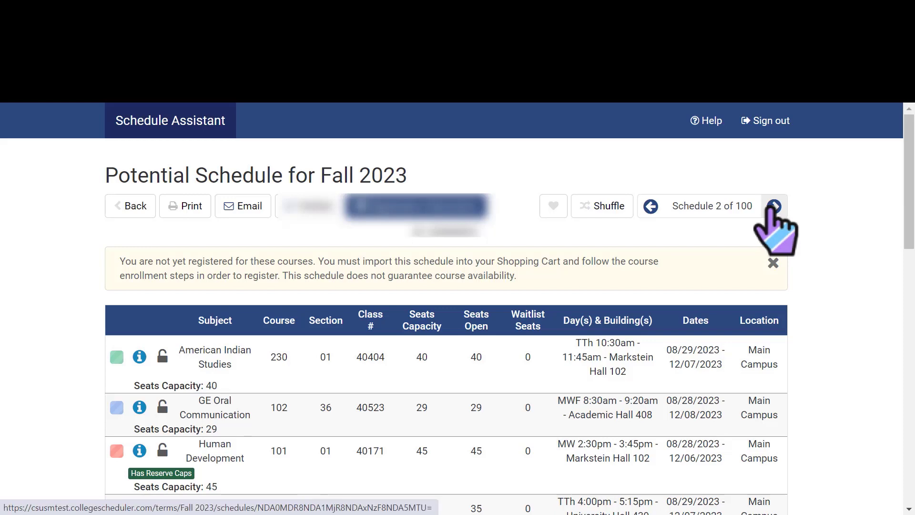
pyautogui.click(773, 207)
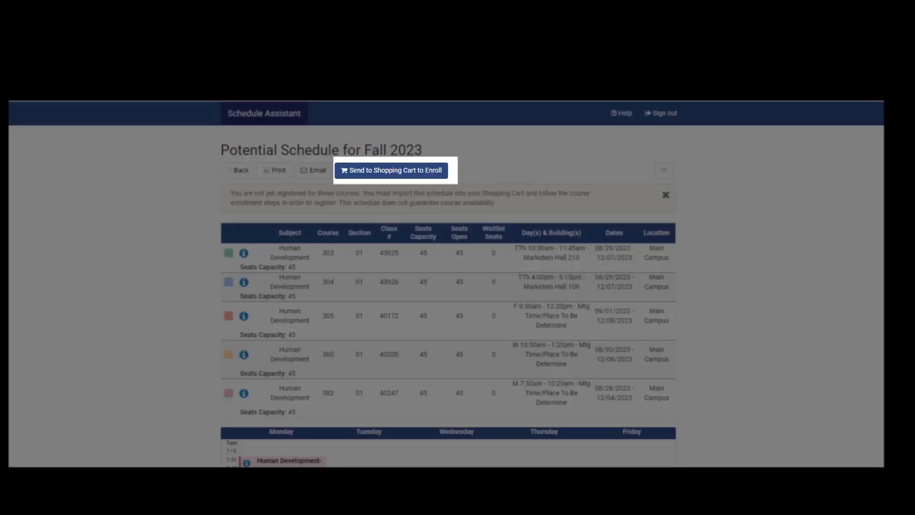